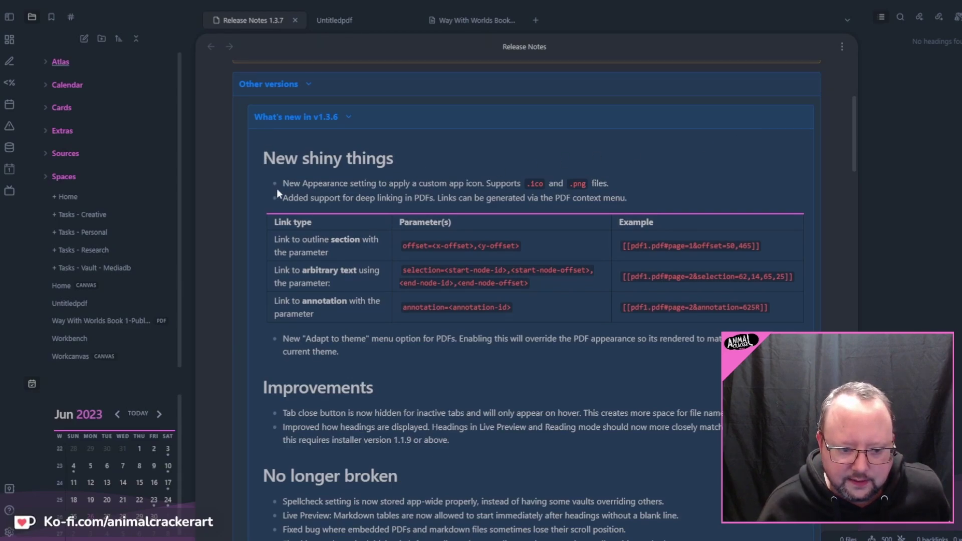
{"action": "left_click_drag", "start_coordinate": [282, 198], "coordinate": [628, 204]}
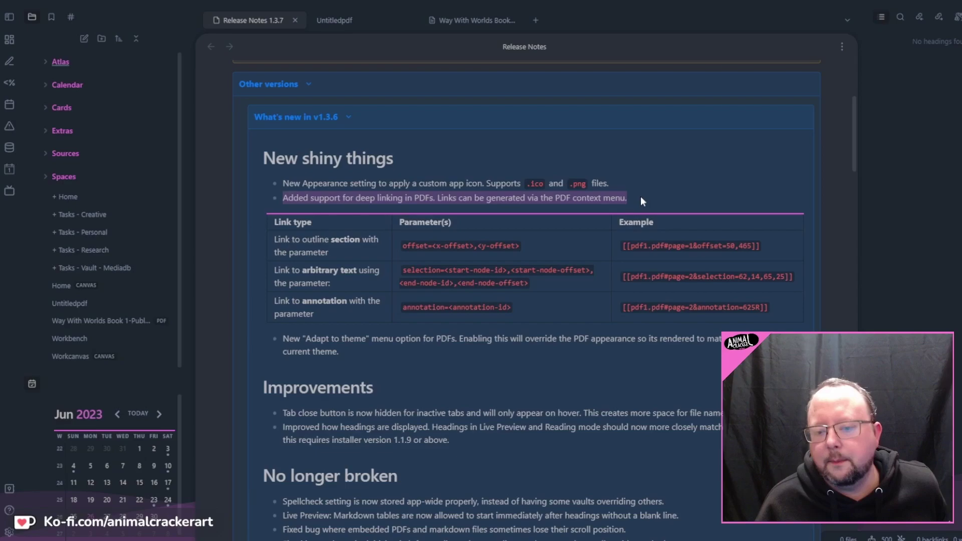
{"action": "left_click", "coordinate": [643, 196]}
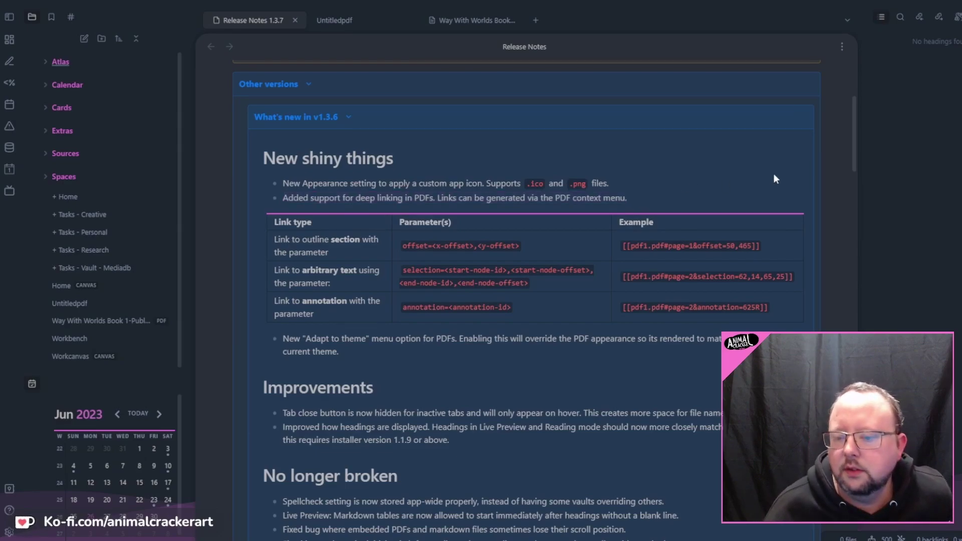
{"action": "scroll", "coordinate": [820, 171], "scroll_direction": "down", "scroll_amount": 1}
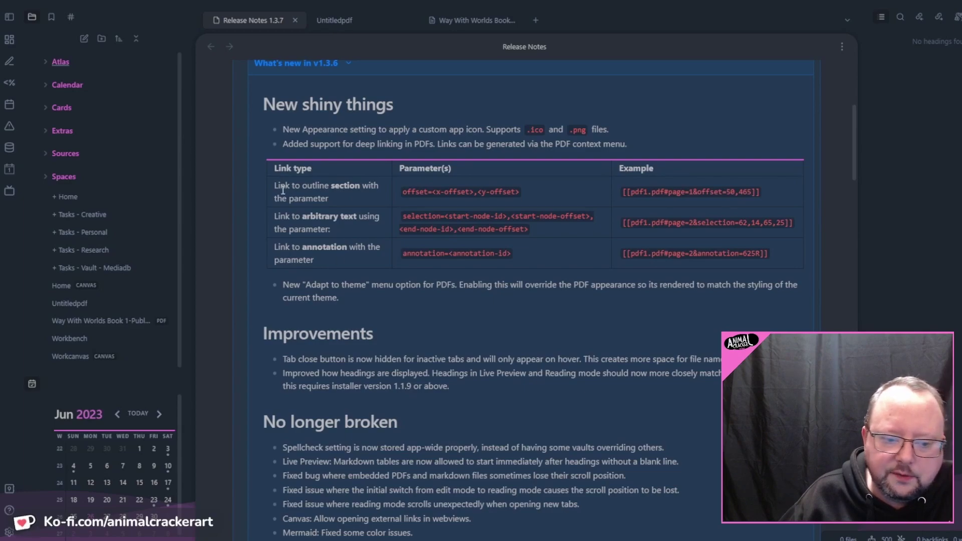
{"action": "left_click_drag", "start_coordinate": [279, 186], "coordinate": [377, 192]}
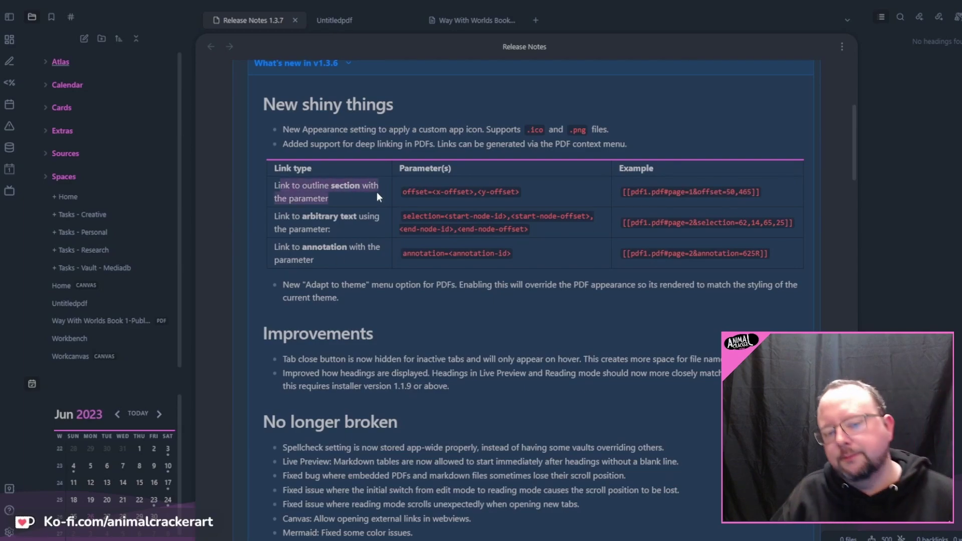
{"action": "left_click", "coordinate": [377, 192]}
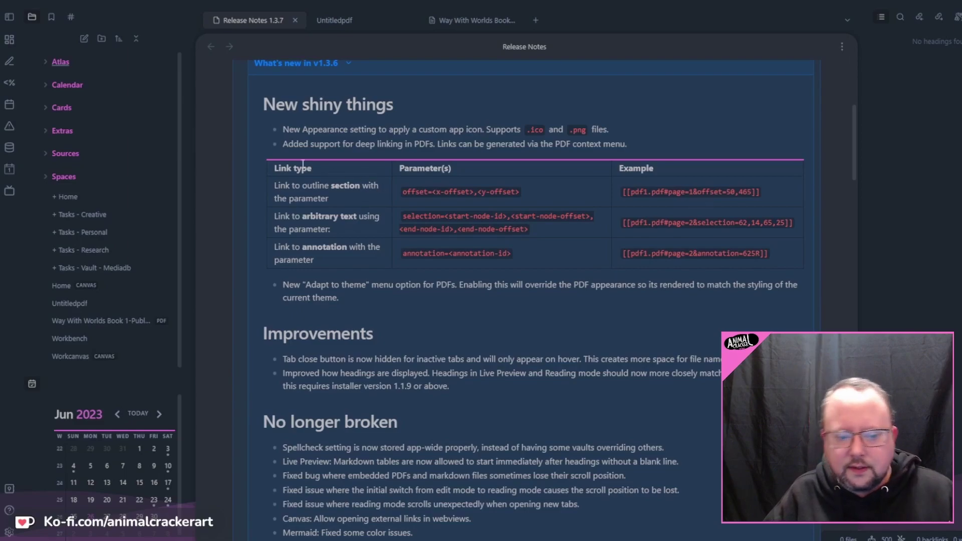
{"action": "left_click_drag", "start_coordinate": [304, 181], "coordinate": [370, 187]}
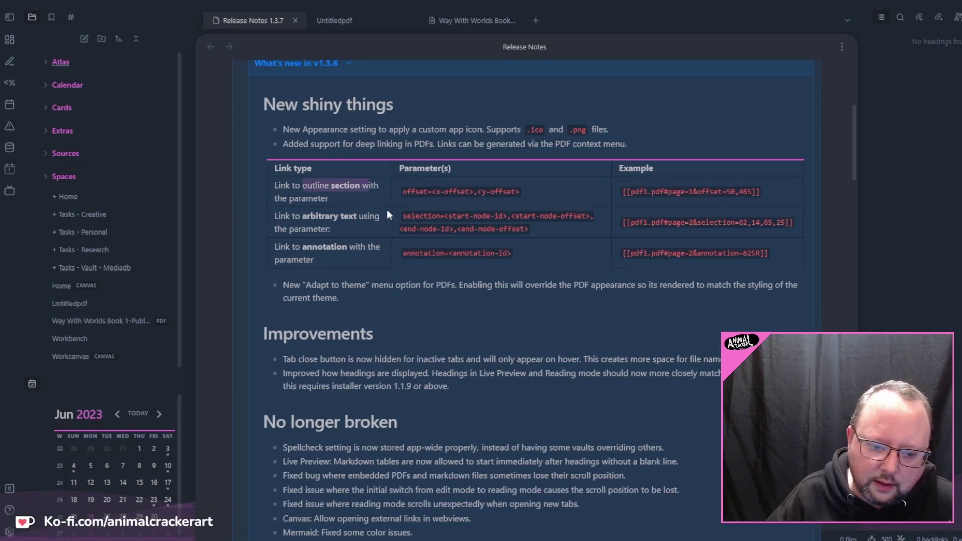
{"action": "left_click", "coordinate": [361, 195]}
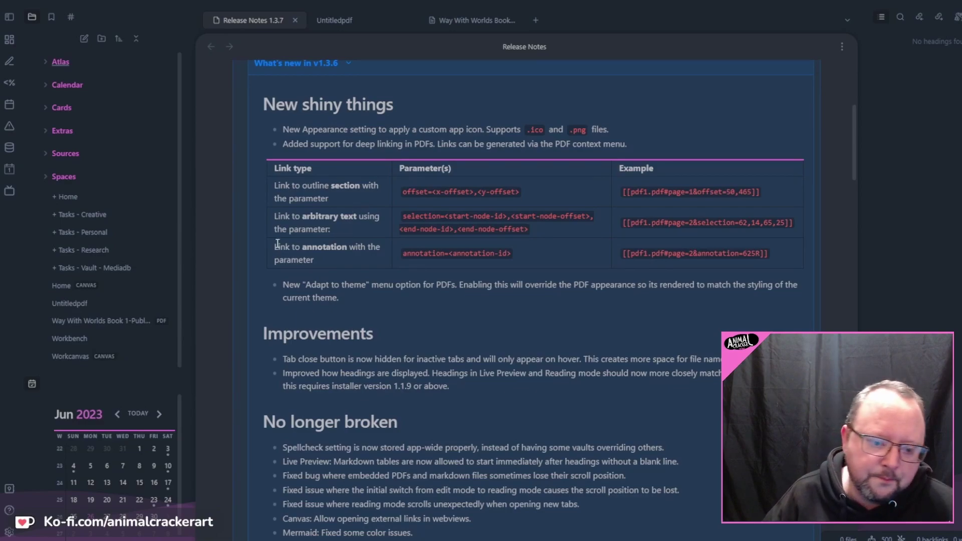
{"action": "left_click_drag", "start_coordinate": [275, 216], "coordinate": [387, 218]}
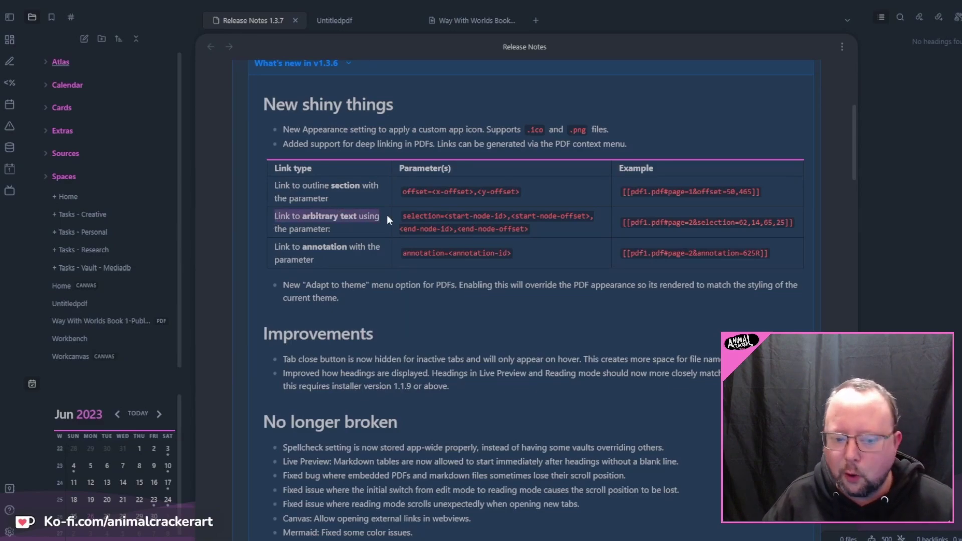
{"action": "left_click", "coordinate": [386, 245]}
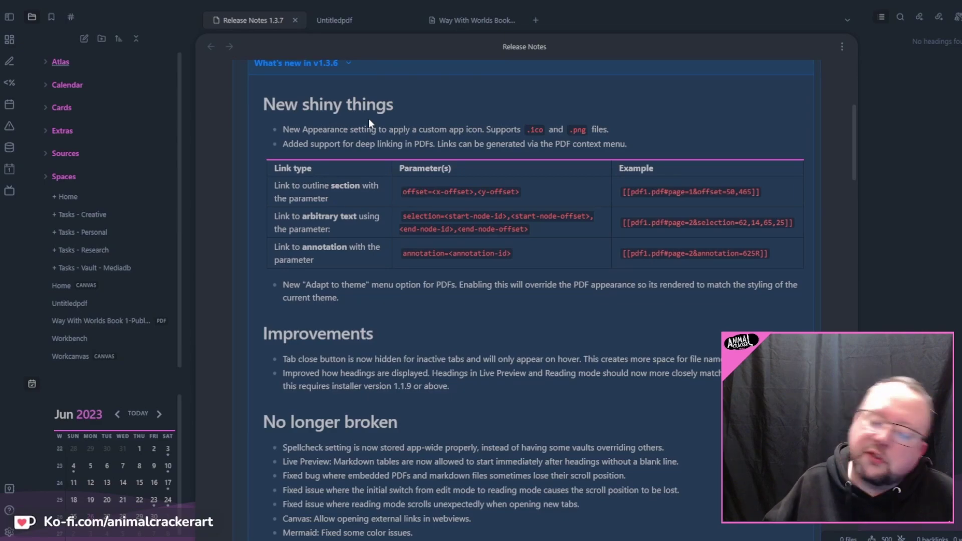
In the Way With Worlds PDF, go to page 111 and select the 'Factor 4 – Time' heading
{"action": "left_click", "coordinate": [471, 20]}
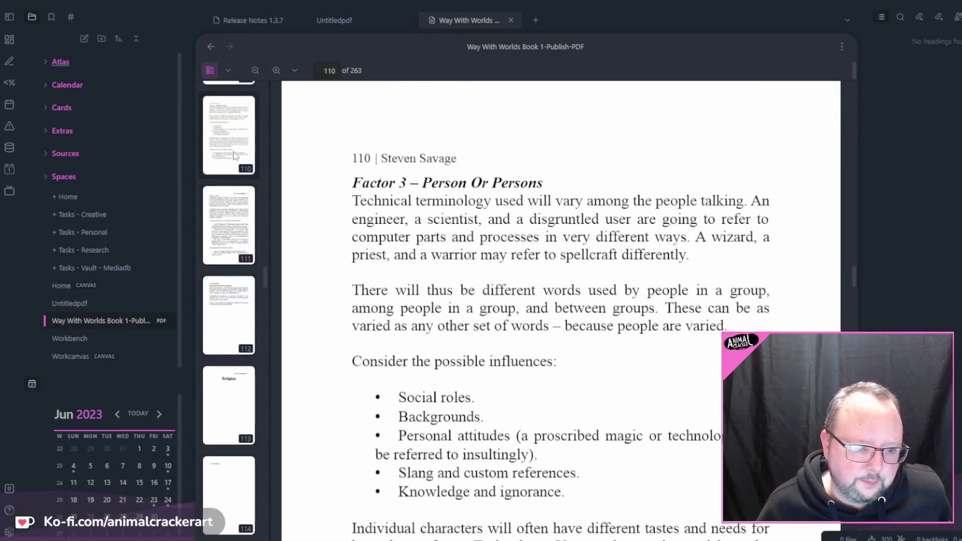
{"action": "left_click", "coordinate": [233, 141]}
{"action": "left_click", "coordinate": [228, 214]}
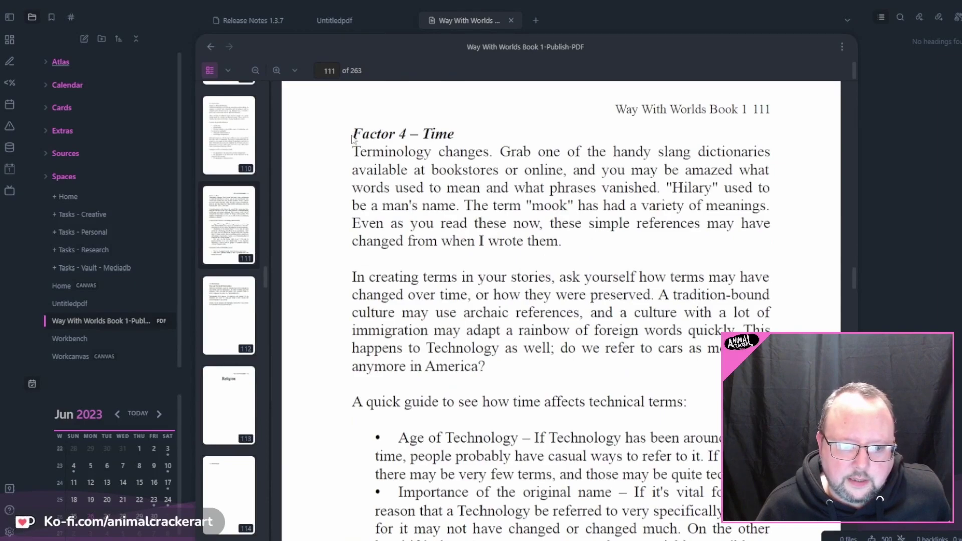
{"action": "left_click_drag", "start_coordinate": [355, 133], "coordinate": [451, 134]}
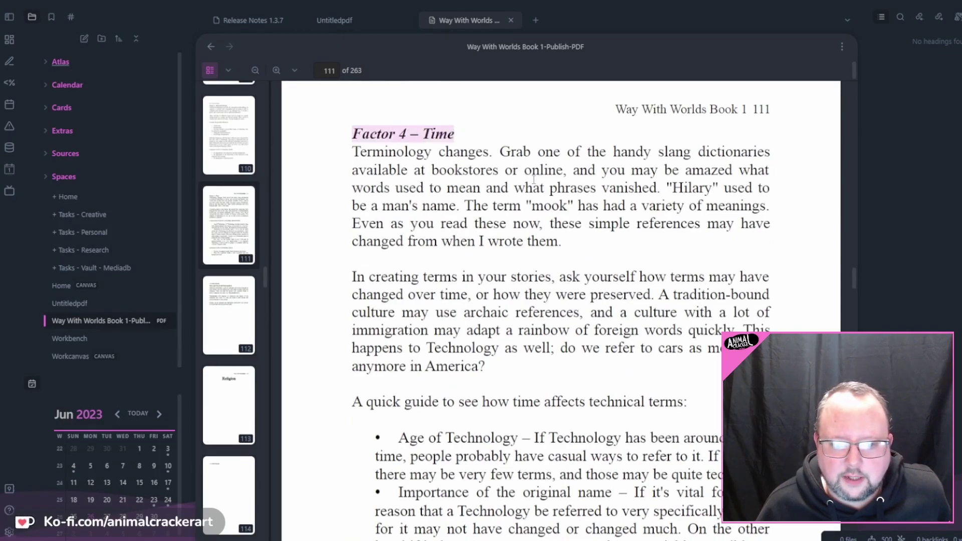
Copy the heading text and paste 'Factor 4 – Time' into the Untitledpdf note
{"action": "right_click", "coordinate": [380, 135]}
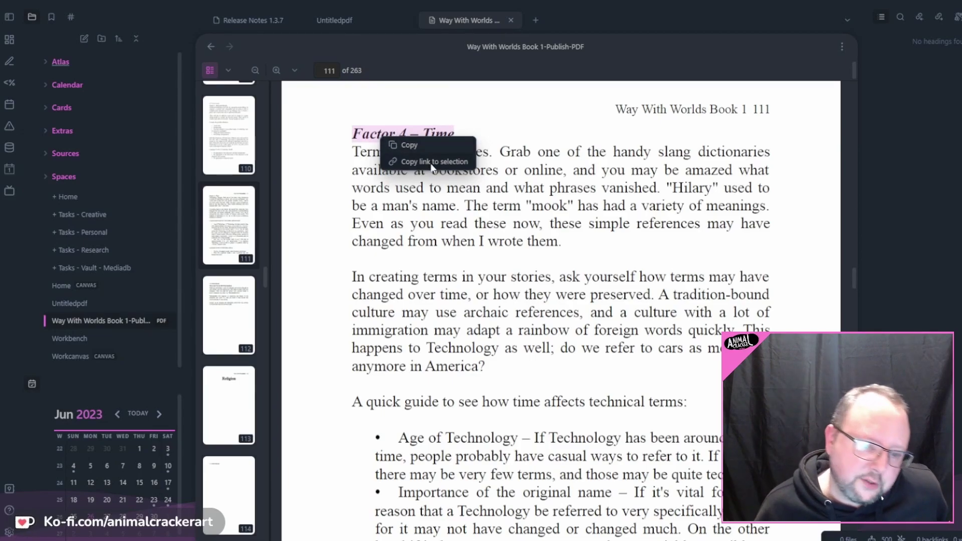
{"action": "left_click", "coordinate": [403, 145]}
{"action": "left_click", "coordinate": [351, 25]}
{"action": "right_click", "coordinate": [339, 135]}
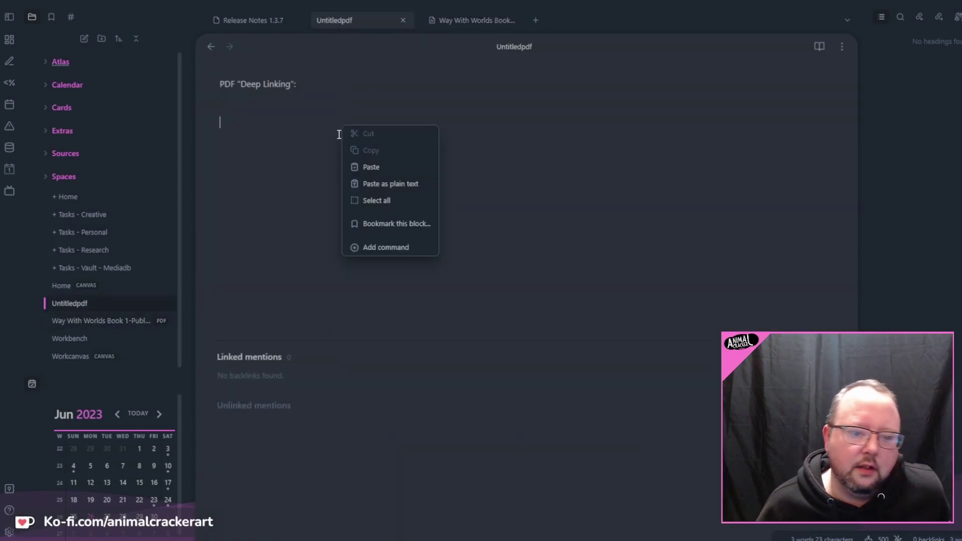
{"action": "left_click", "coordinate": [371, 167]}
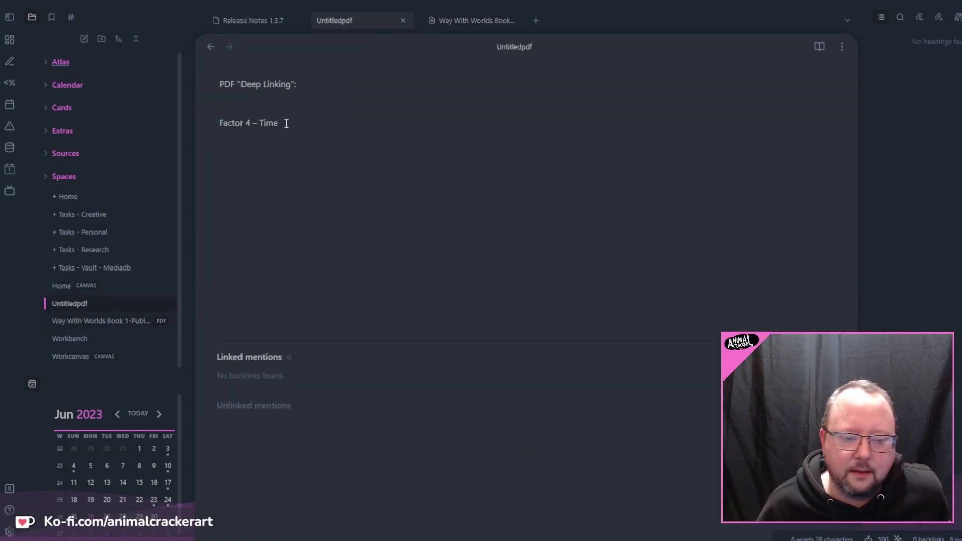
Copy a link to the selected heading and paste it below the text in Untitledpdf
{"action": "left_click", "coordinate": [270, 124]}
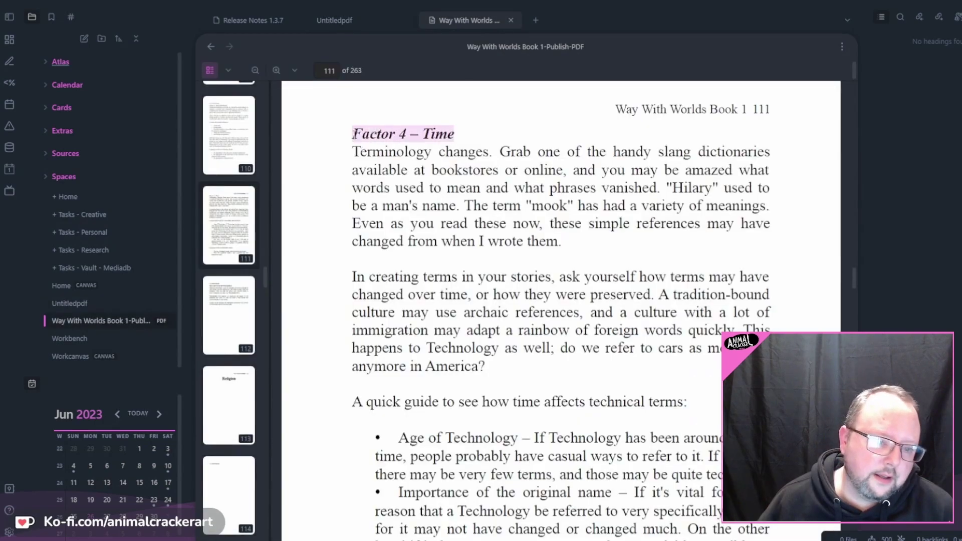
{"action": "right_click", "coordinate": [371, 132]}
{"action": "left_click", "coordinate": [386, 158]}
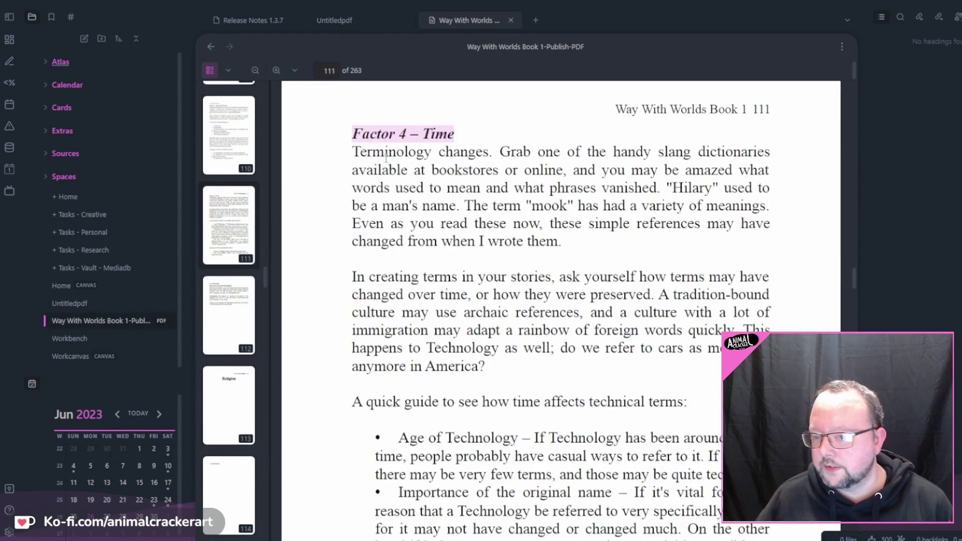
{"action": "left_click", "coordinate": [344, 22]}
{"action": "right_click", "coordinate": [253, 133]}
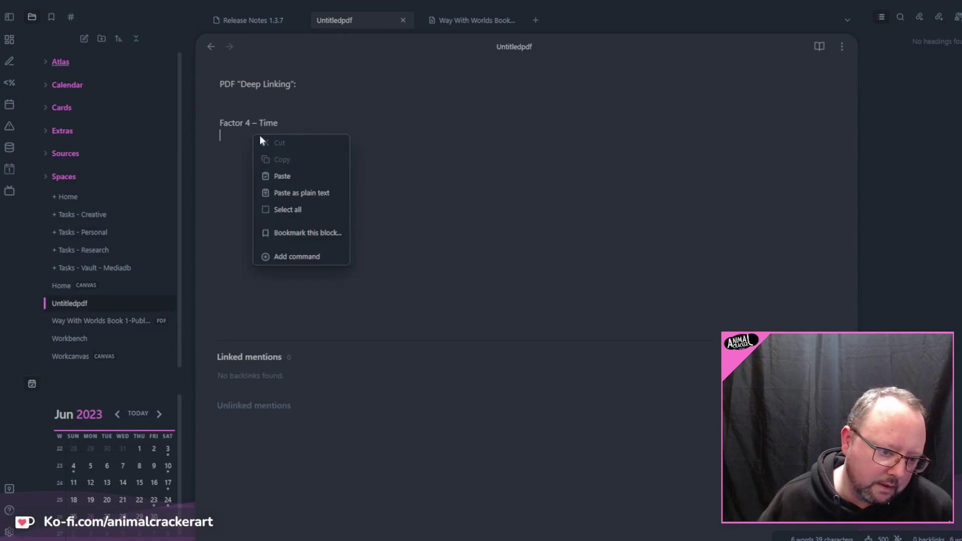
{"action": "left_click", "coordinate": [296, 176]}
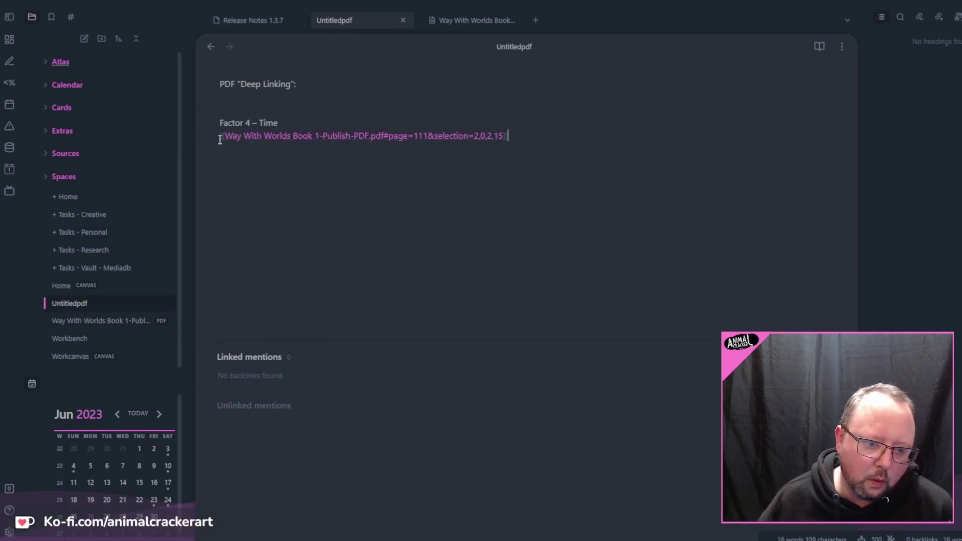
{"action": "double_click", "coordinate": [268, 123]}
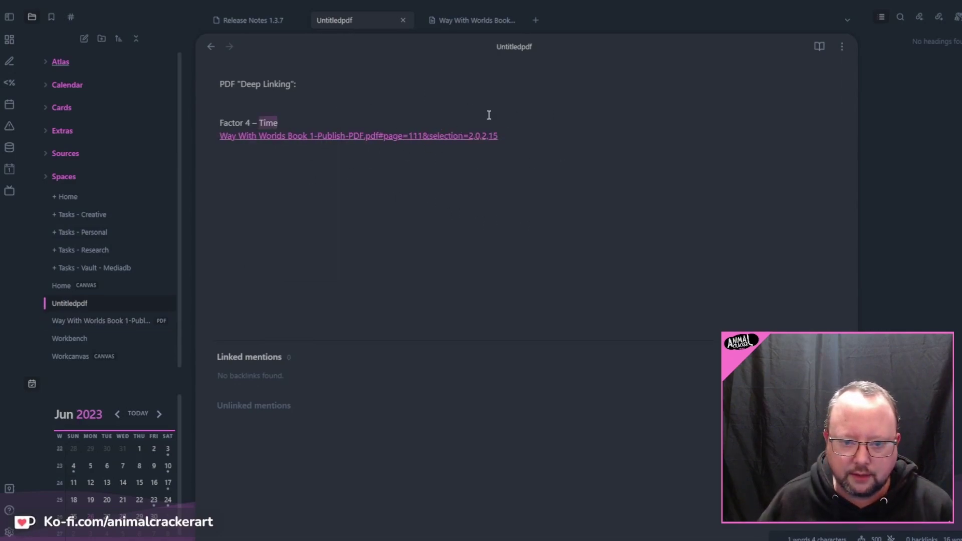
Follow the Untitledpdf deep link in reading view to page 111, then return to the Release Notes link table
{"action": "left_click", "coordinate": [513, 20]}
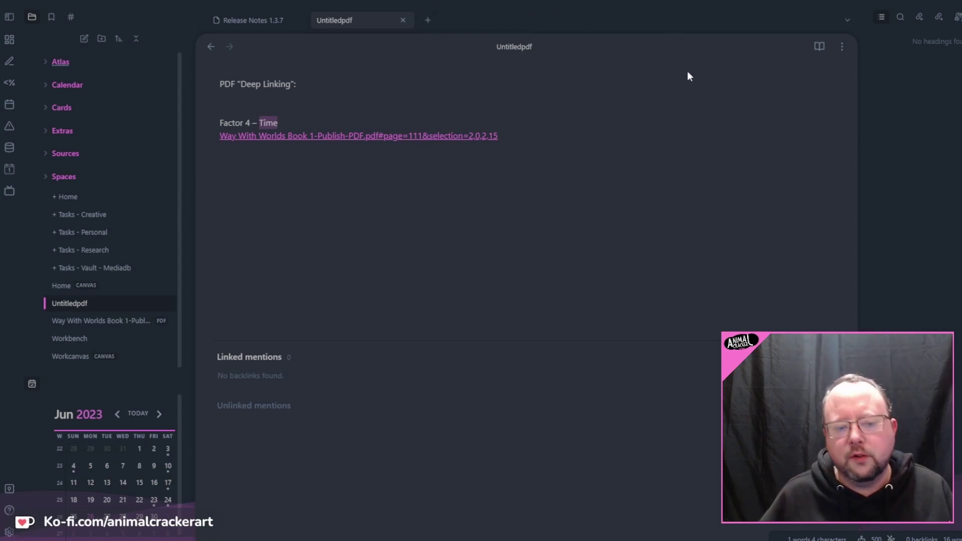
{"action": "left_click", "coordinate": [819, 46]}
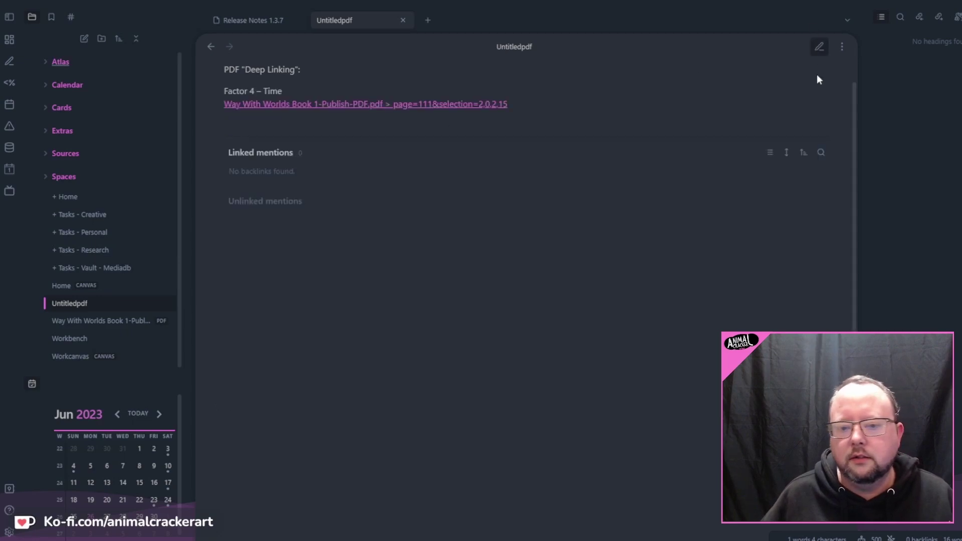
{"action": "left_click", "coordinate": [332, 104]}
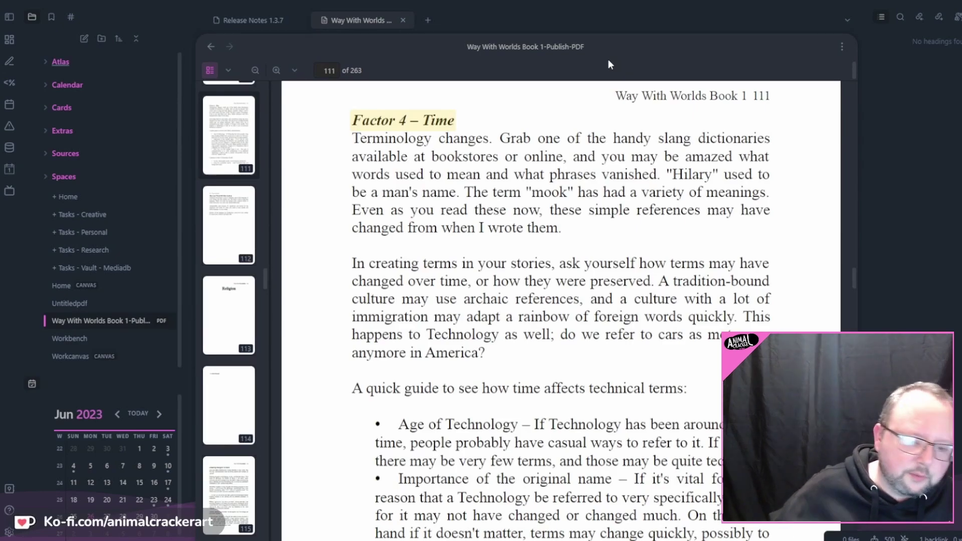
{"action": "key", "text": "ctrl+Tab"}
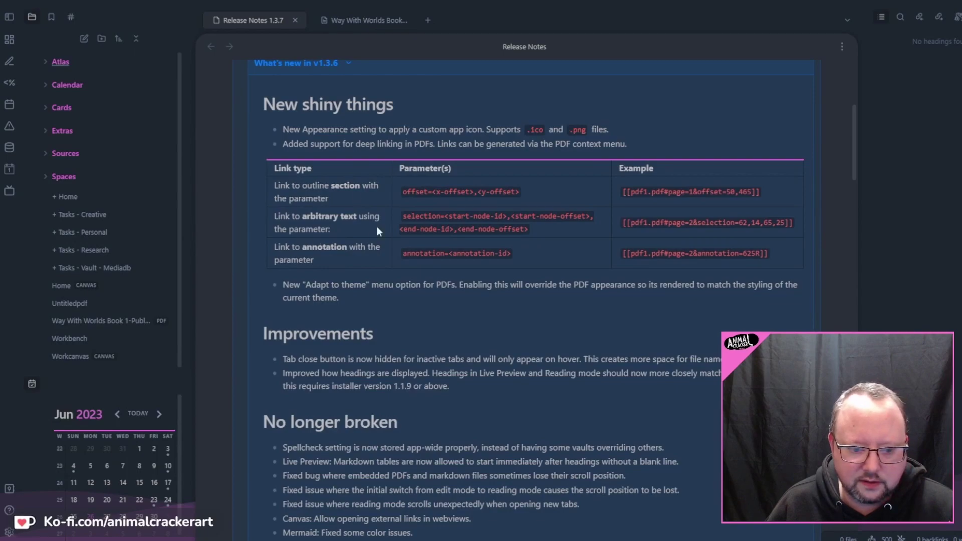
{"action": "mouse_move", "coordinate": [370, 249]}
{"action": "left_mouse_down"}
{"action": "mouse_move", "coordinate": [296, 248]}
{"action": "mouse_move", "coordinate": [369, 249]}
{"action": "left_mouse_up"}
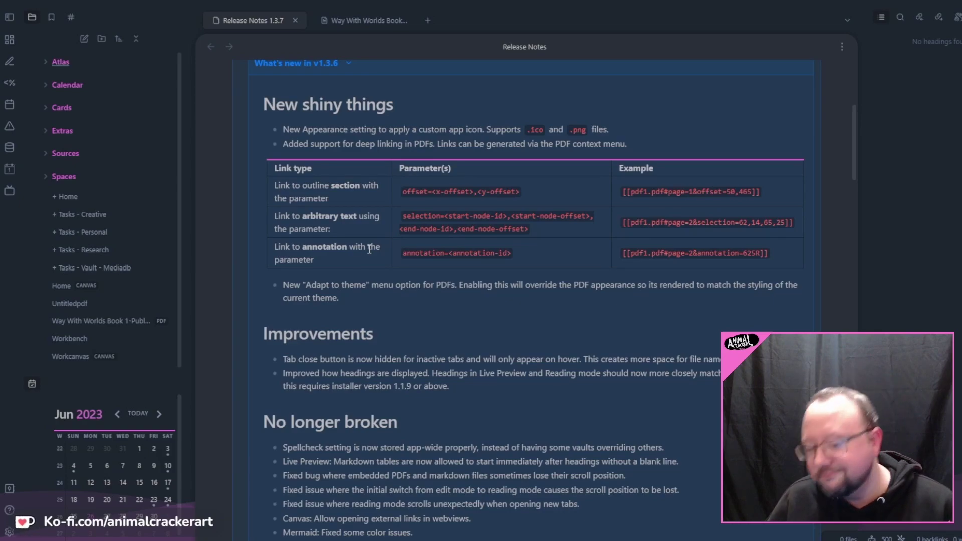
Copy a link to the 'Magic And Technology' section from the PDF outline, then open Untitledpdf in a new tab
{"action": "left_click", "coordinate": [371, 21]}
{"action": "left_click", "coordinate": [228, 71]}
{"action": "left_click", "coordinate": [256, 105]}
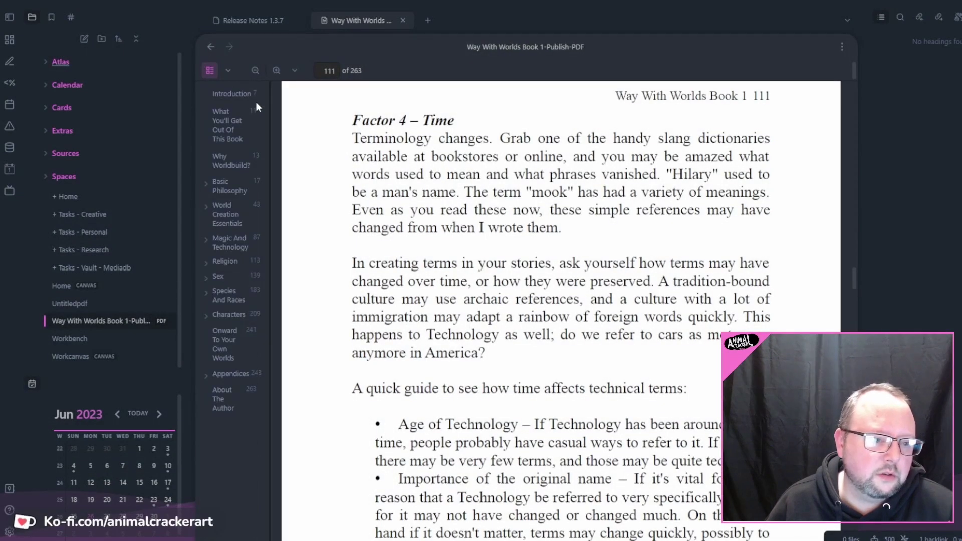
{"action": "left_click_drag", "start_coordinate": [270, 129], "coordinate": [356, 134]}
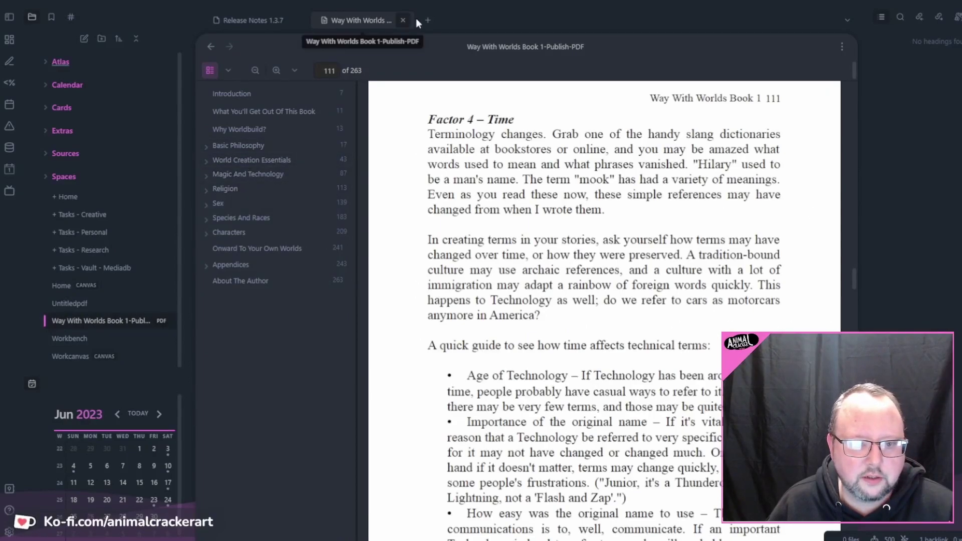
{"action": "right_click", "coordinate": [275, 186]}
{"action": "left_click", "coordinate": [309, 238]}
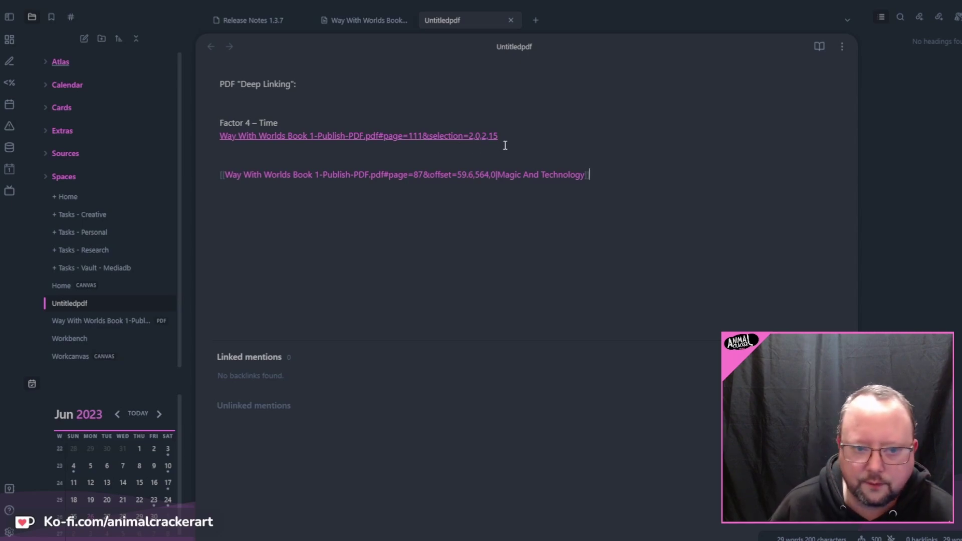
Review the outline-section and arbitrary-text example links in the Release Notes
{"action": "left_click", "coordinate": [252, 23]}
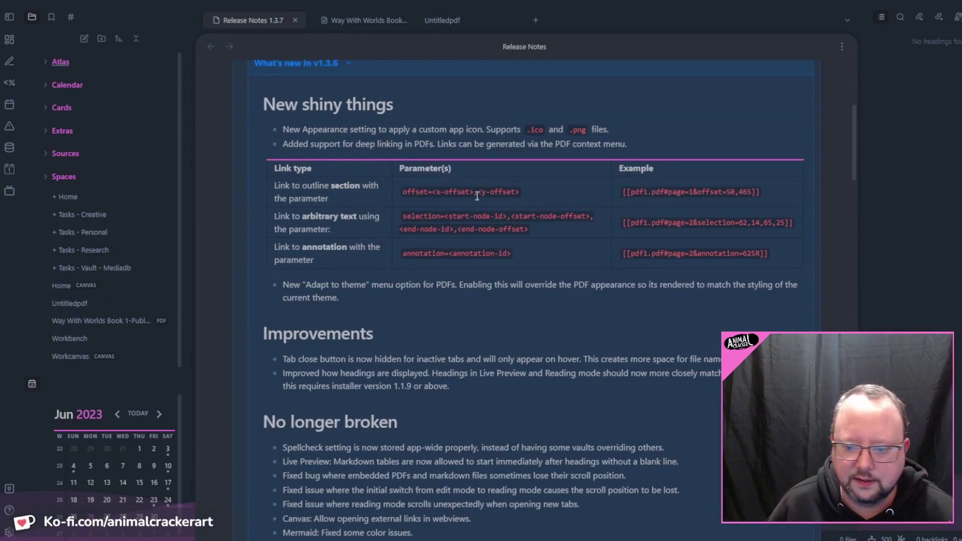
{"action": "left_click_drag", "start_coordinate": [704, 186], "coordinate": [628, 187]}
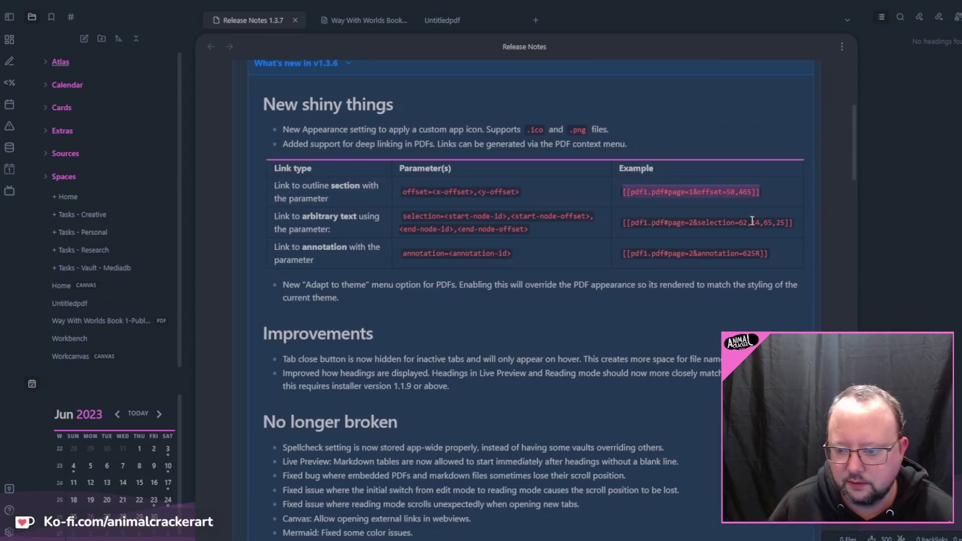
{"action": "left_click_drag", "start_coordinate": [798, 229], "coordinate": [626, 220]}
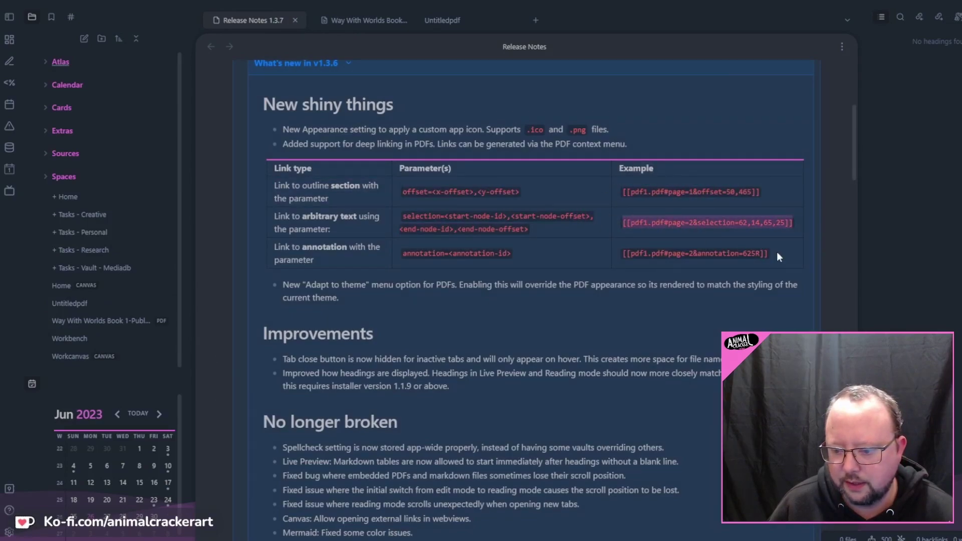
Close the book PDF and follow Untitledpdf's Magic And Technology link in reading view
{"action": "left_click", "coordinate": [406, 23]}
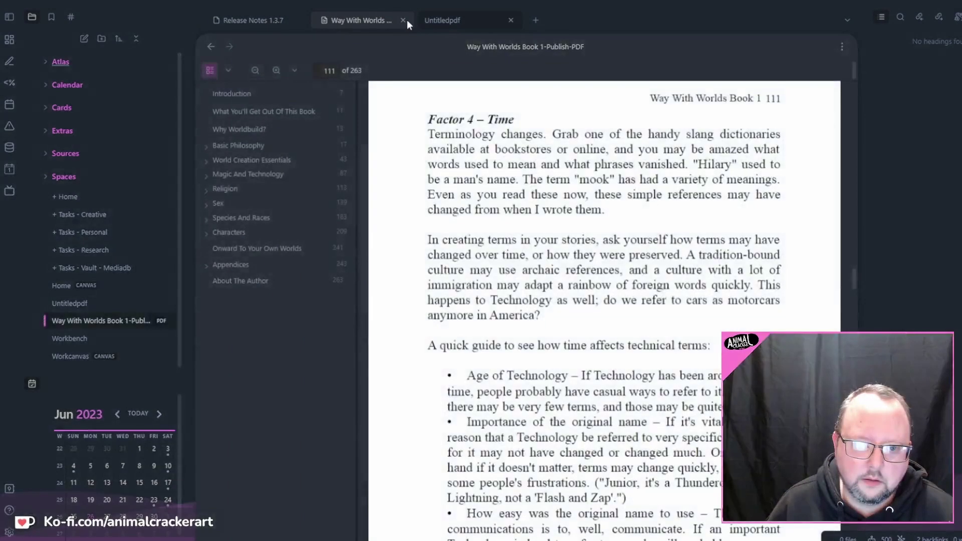
{"action": "left_click", "coordinate": [404, 20]}
{"action": "left_click", "coordinate": [345, 17]}
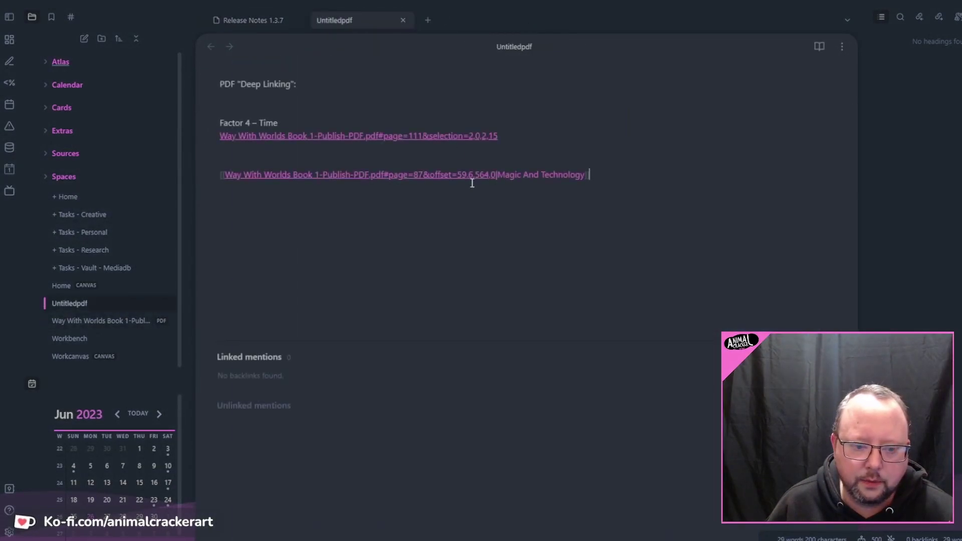
{"action": "left_click", "coordinate": [819, 46]}
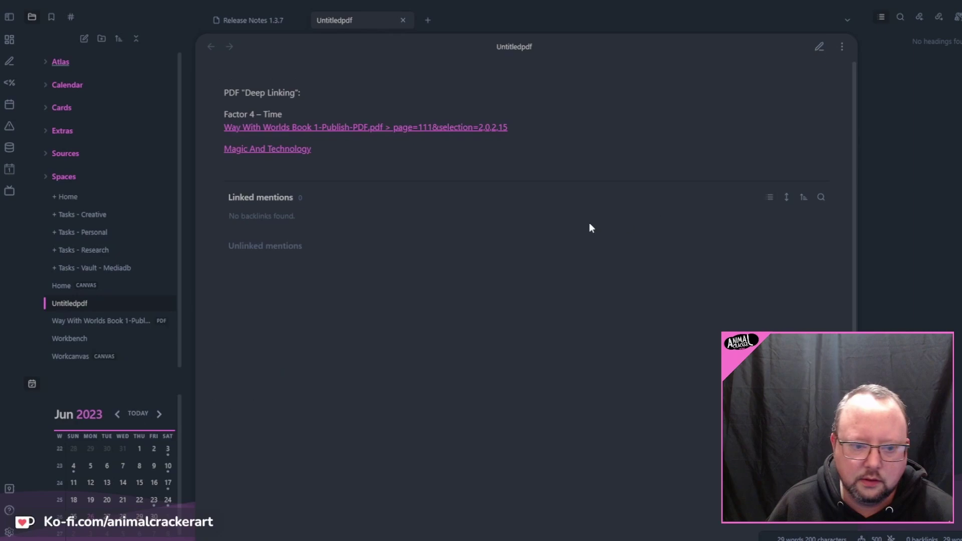
{"action": "mouse_move", "coordinate": [240, 151]}
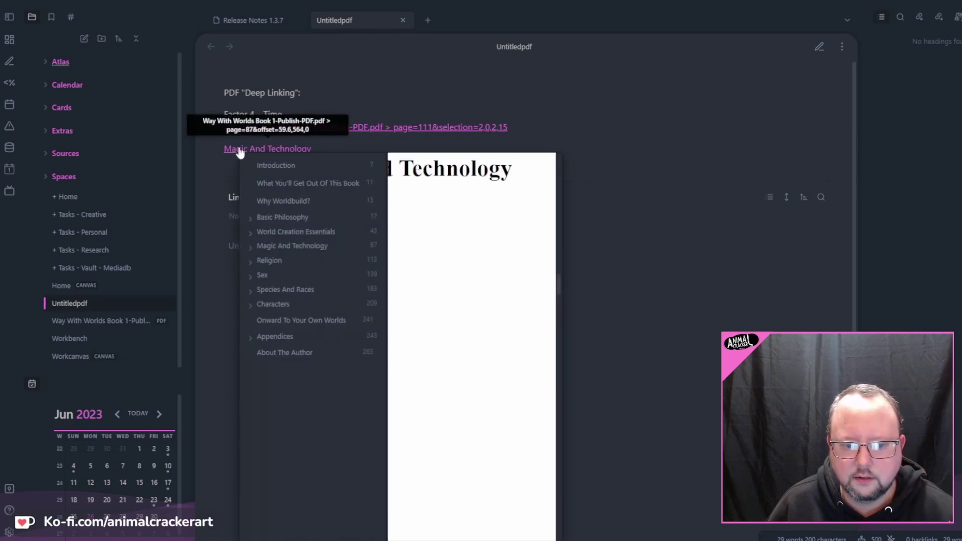
{"action": "scroll", "coordinate": [446, 234], "scroll_direction": "down", "scroll_amount": 5}
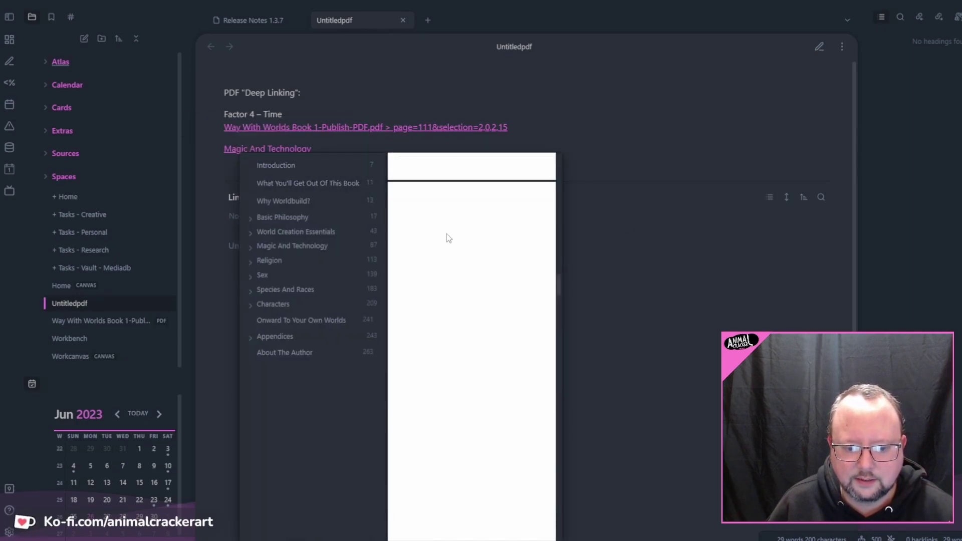
{"action": "scroll", "coordinate": [446, 233], "scroll_direction": "down", "scroll_amount": 5}
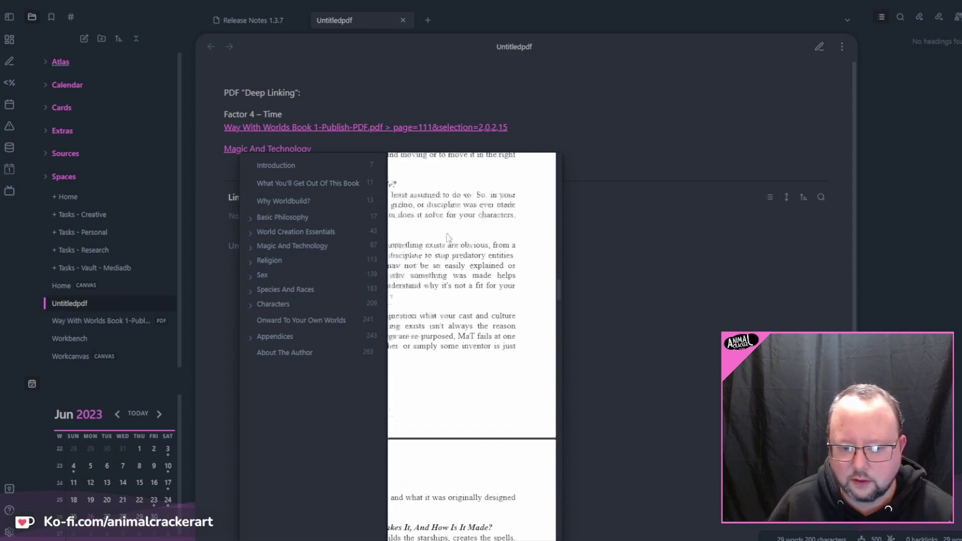
{"action": "left_click", "coordinate": [283, 150]}
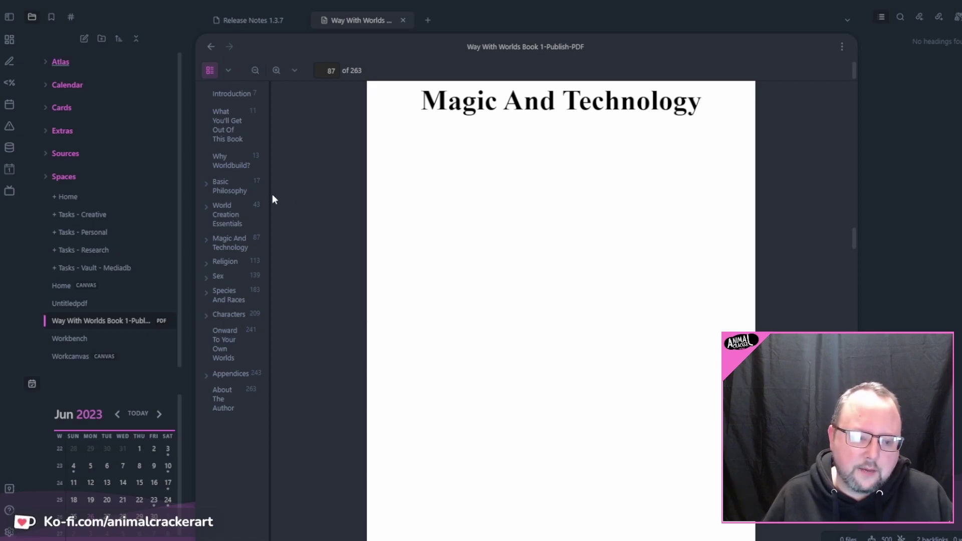
Widen the PDF outline sidebar, then return to the Release Notes with Ctrl+Tab
{"action": "left_click_drag", "start_coordinate": [269, 195], "coordinate": [323, 189]}
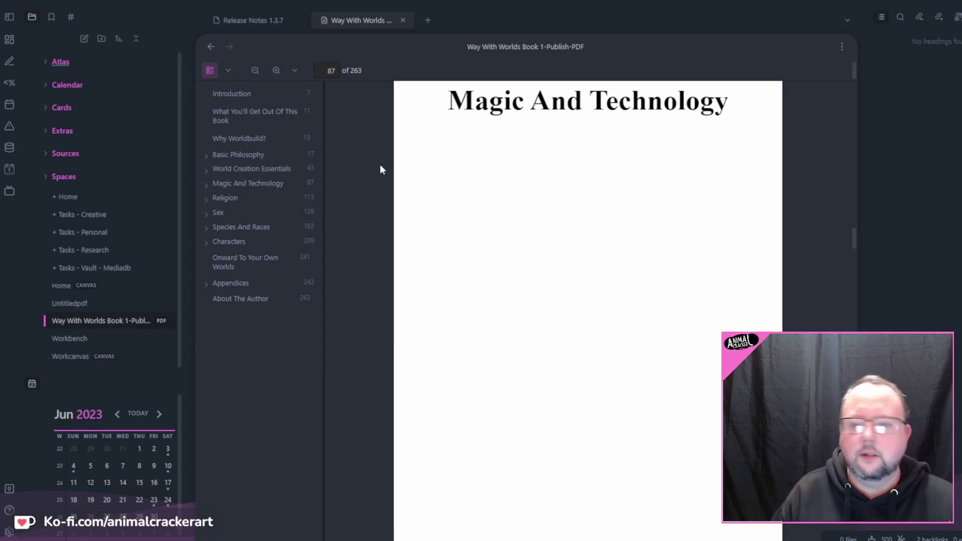
{"action": "key", "text": "ctrl+Tab"}
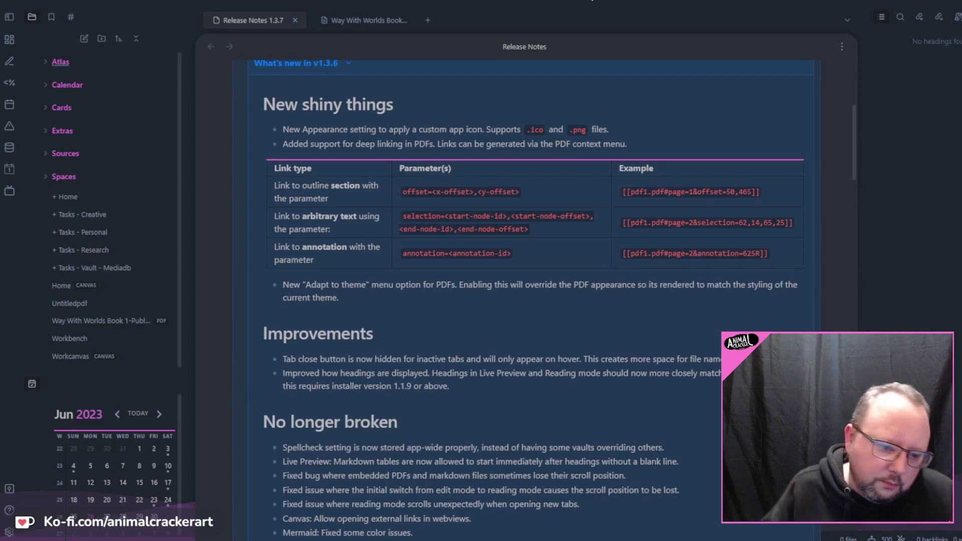